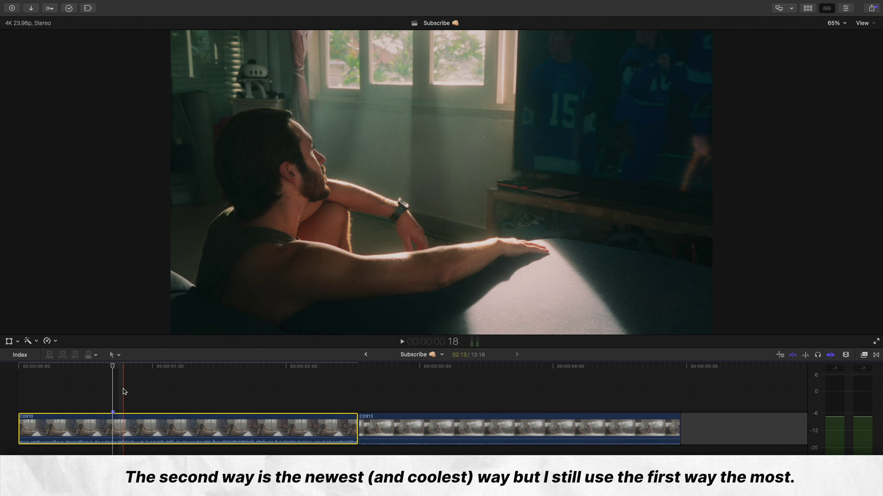
Step: Copy clip C0910 and open Paste Attributes for target clip C0913
key("super+c")
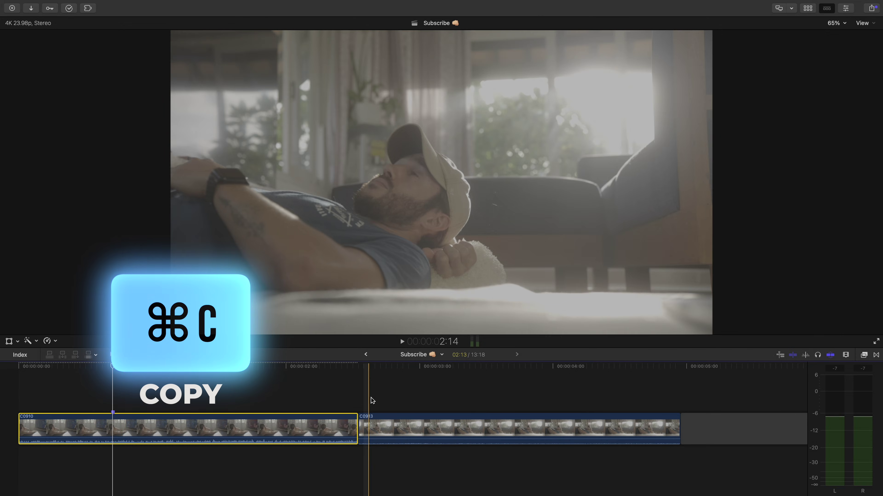
left_click(389, 424)
key("shift+super+v")
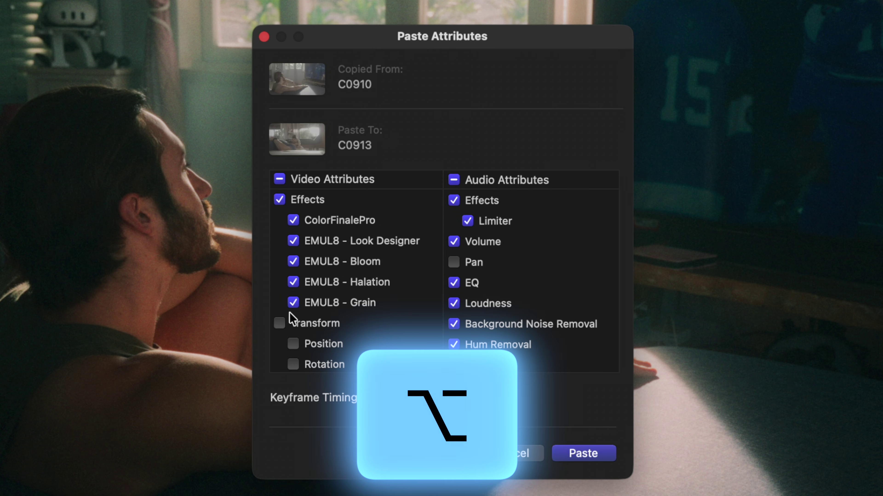
left_click(294, 221, "alt")
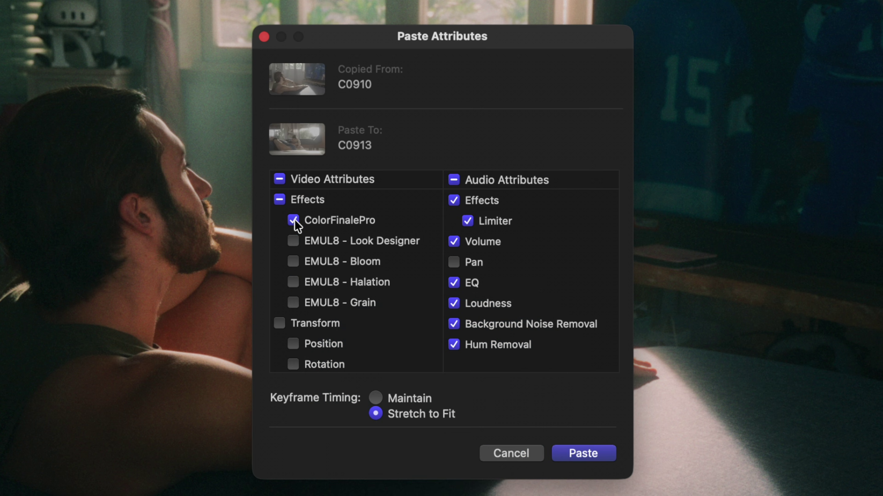
left_click(454, 241, "alt")
left_click(454, 241, "alt")
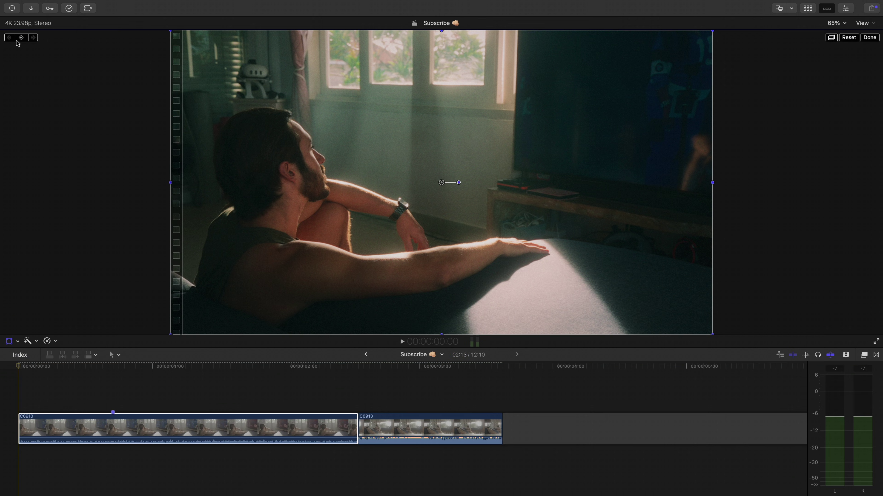
Step: Scale C0910's picture to about 142%, play it back, then open Paste Attributes on C0913
left_click(352, 366)
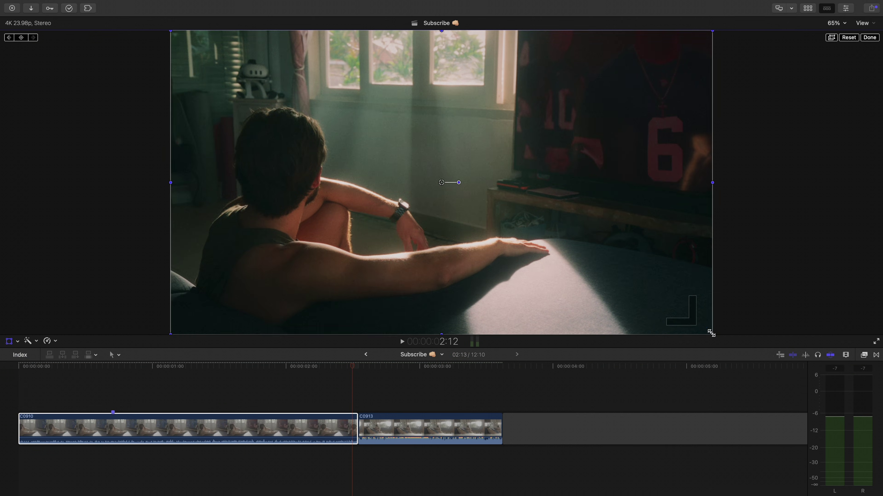
left_click_drag(711, 335, 826, 404)
key("space")
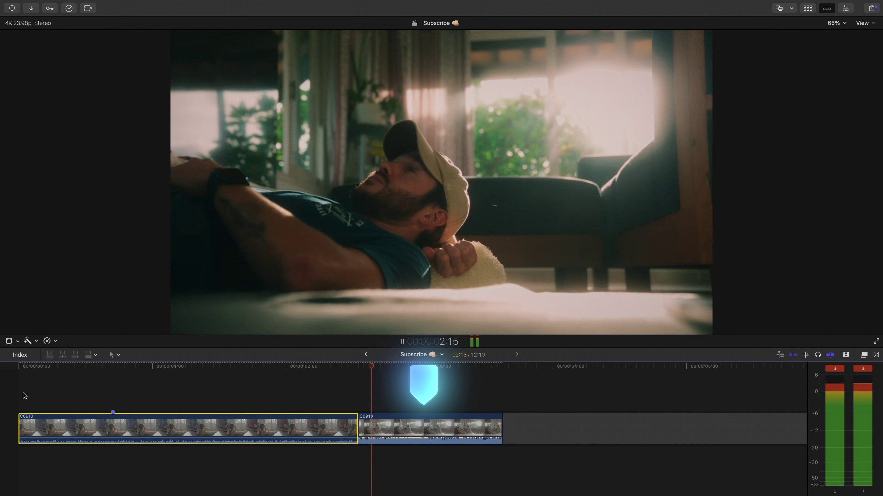
key("space")
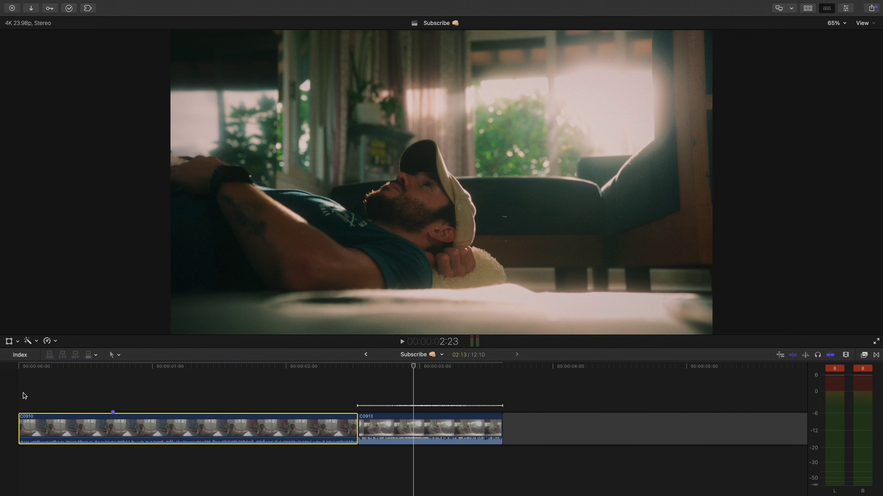
key("c")
key("super+shift+v")
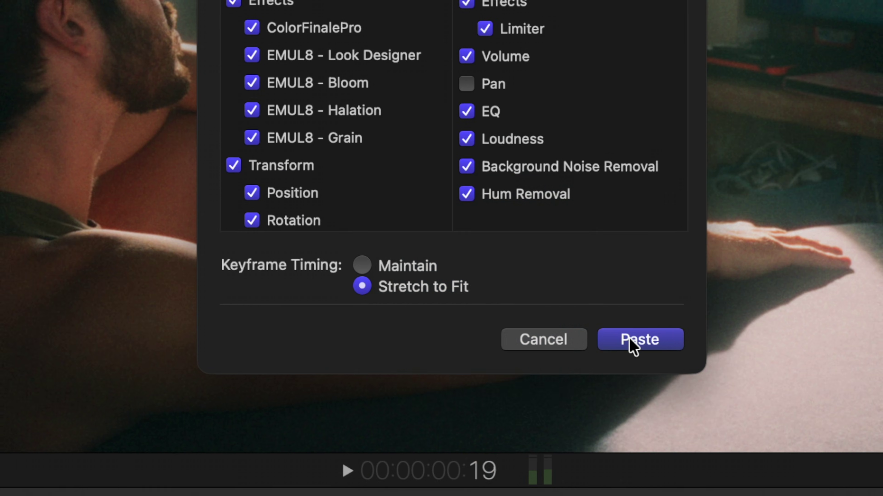
Step: Paste the attributes onto C0913, then reveal Video Animation lanes for C0913 and C0910
left_click(622, 344)
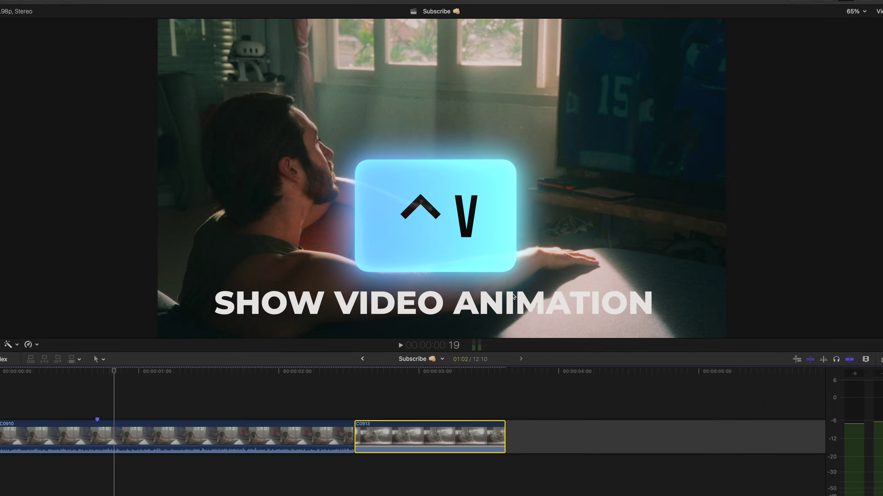
key("ctrl+v")
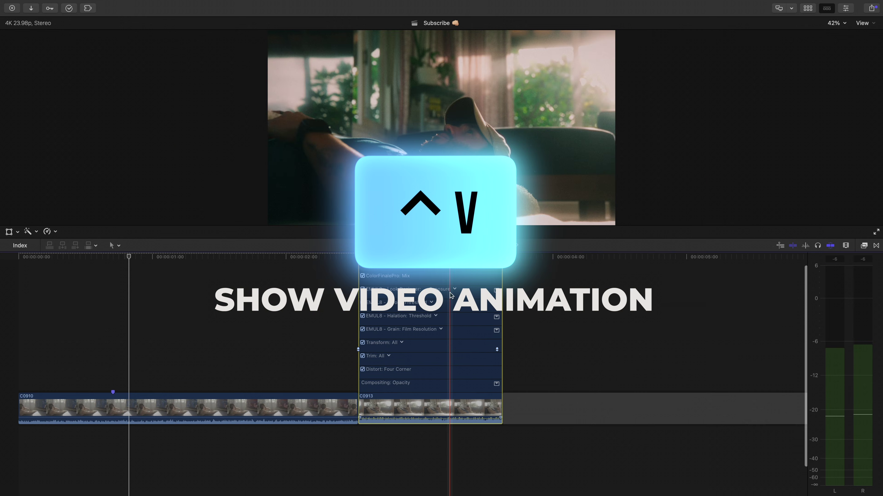
left_click(287, 404)
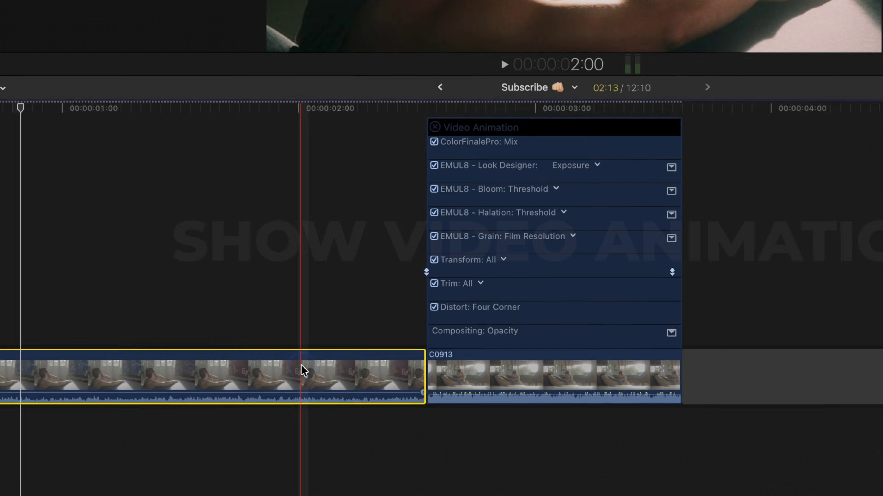
right_click(287, 405)
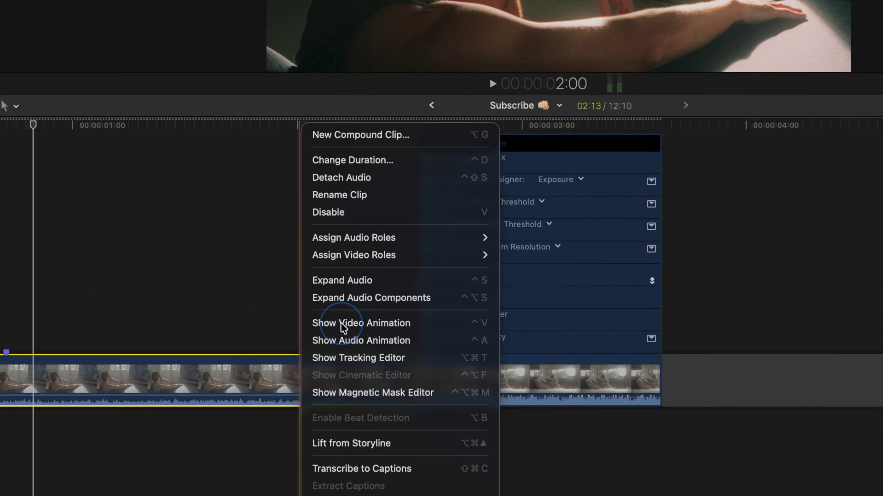
left_click(383, 252)
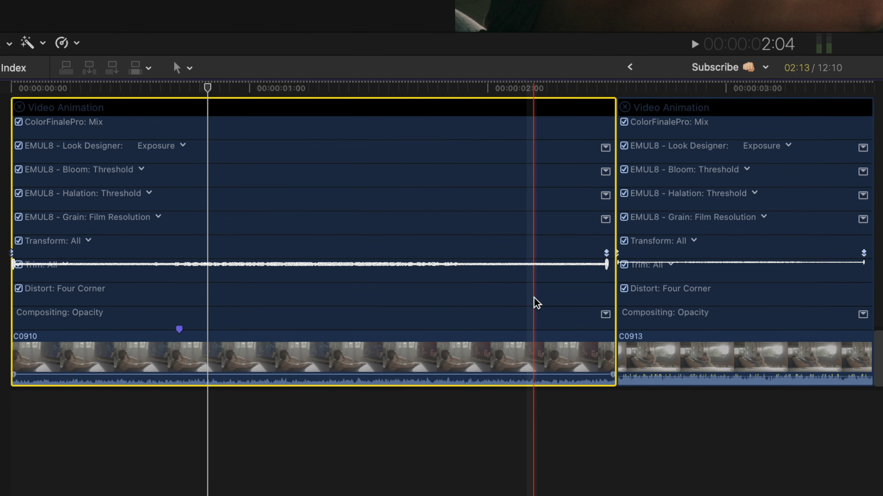
left_click(654, 123)
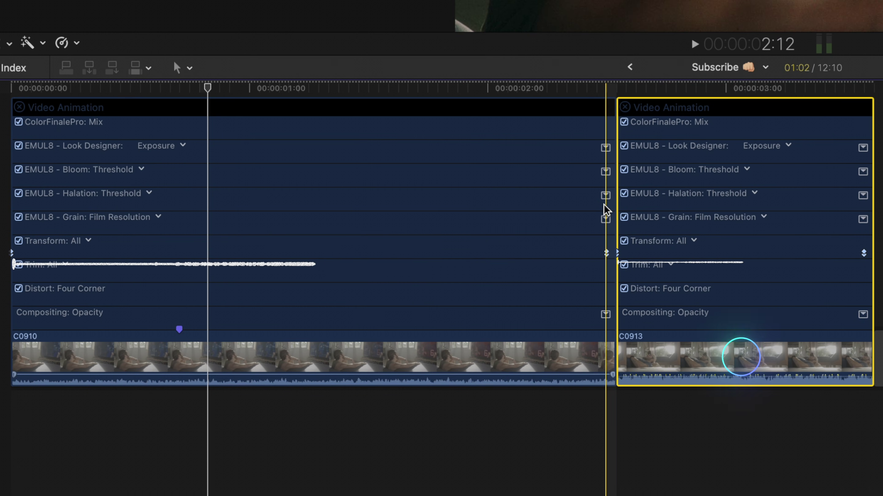
Step: Re-paste C0910's attributes onto C0913 with Maintain keyframe timing, then extend C0913's end
key("super+shift+v")
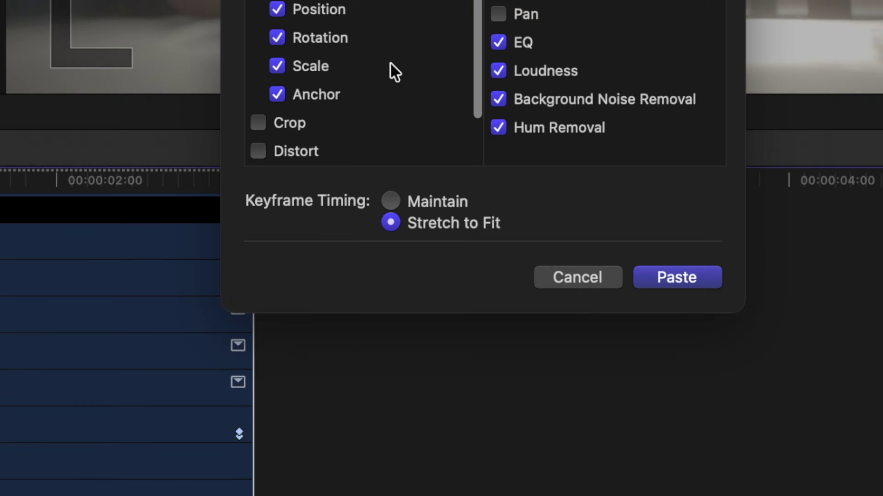
left_click(704, 102)
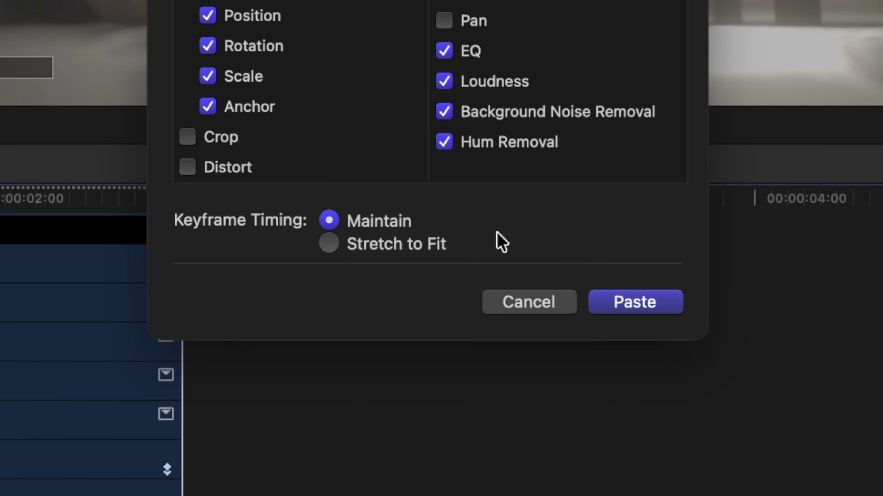
left_click(648, 310)
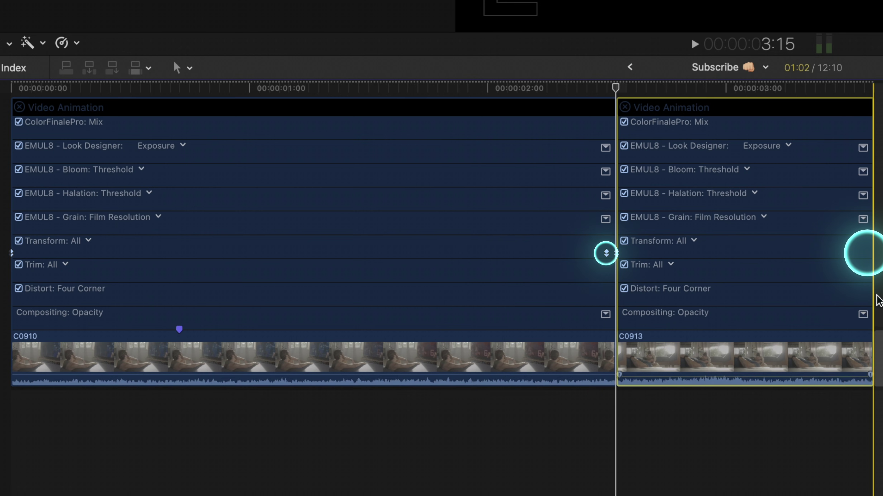
left_click_drag(878, 329, 882, 328)
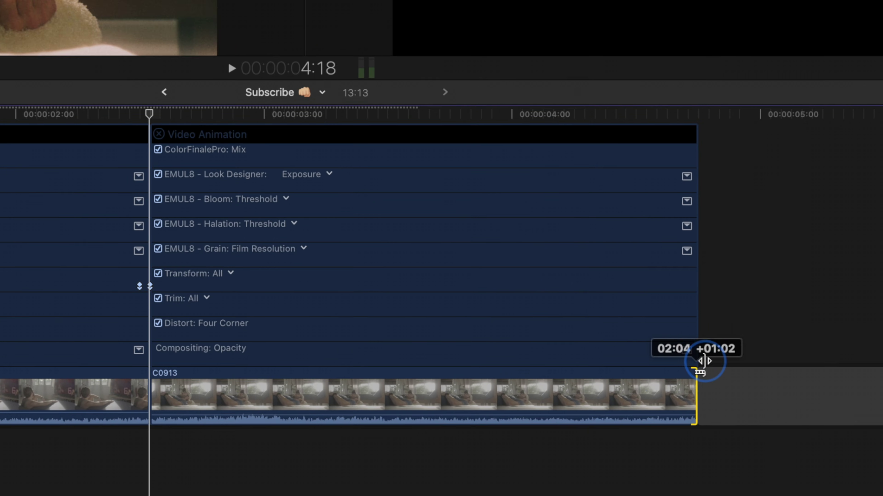
left_click_drag(703, 362, 830, 365)
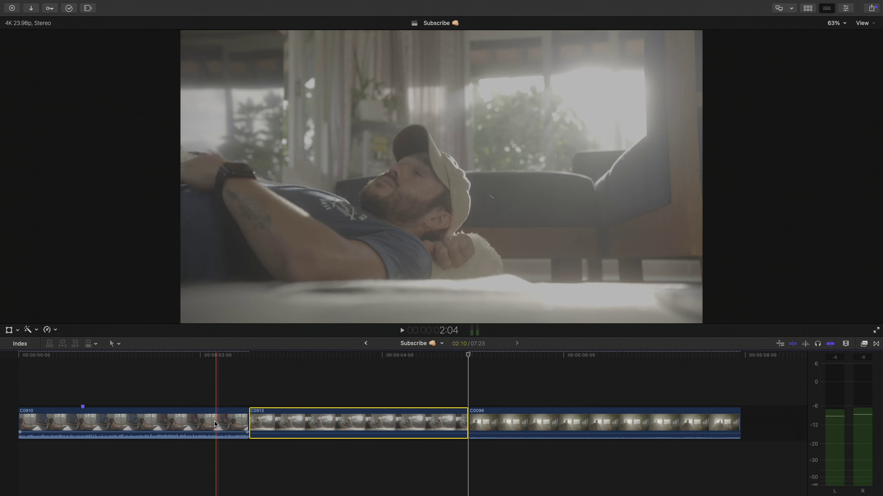
Step: Select C0913 and C0096 together and paste C0910's effects onto both clips
left_click(198, 421)
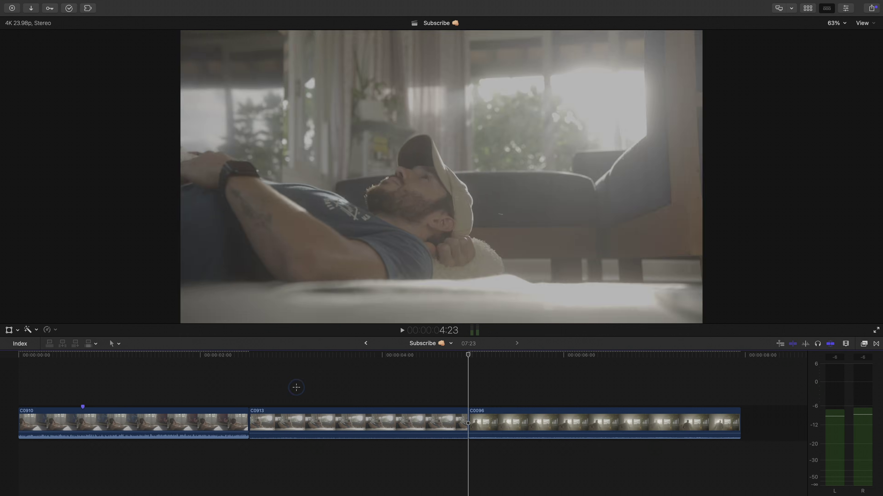
left_click_drag(295, 386, 558, 431)
key("shift+super+v")
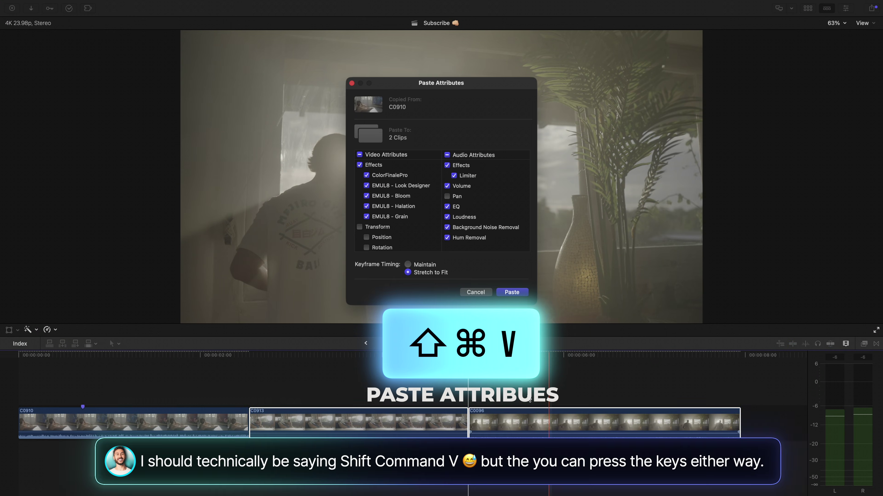
left_click(512, 292)
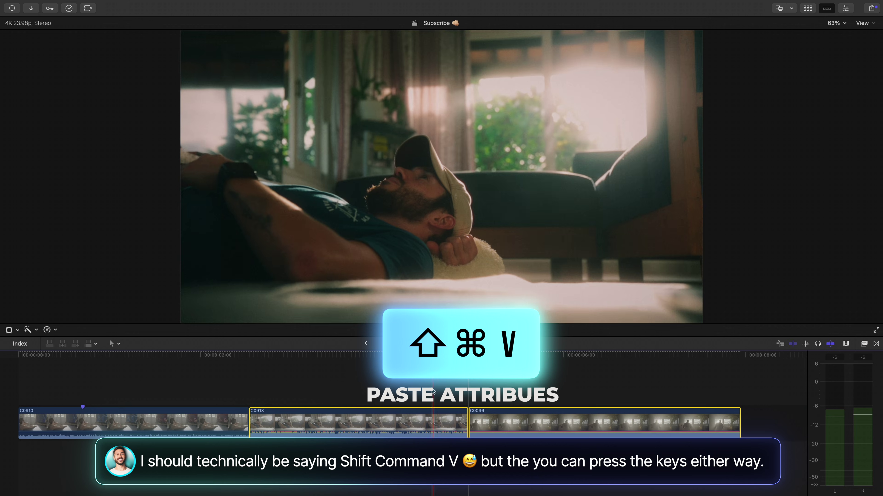
left_click(163, 423)
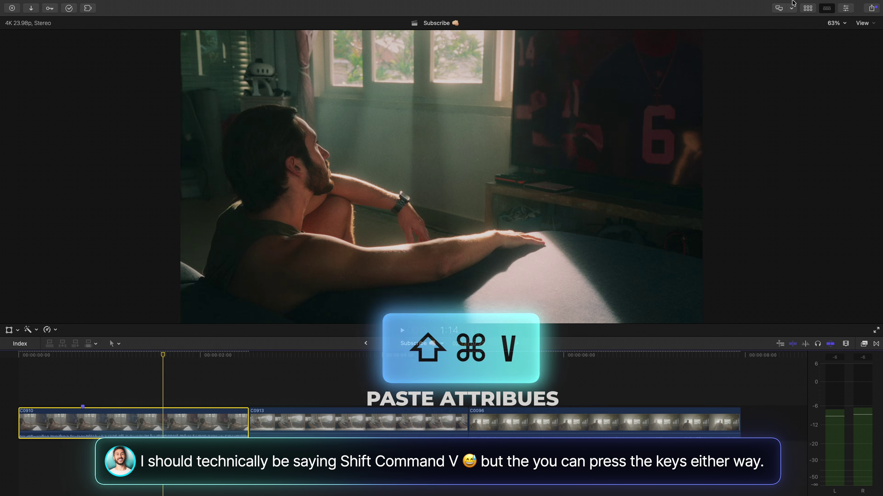
Step: In C0910's Inspector, drag the collapsed ColorFinalePro effect onto clip C0913
left_click(846, 7)
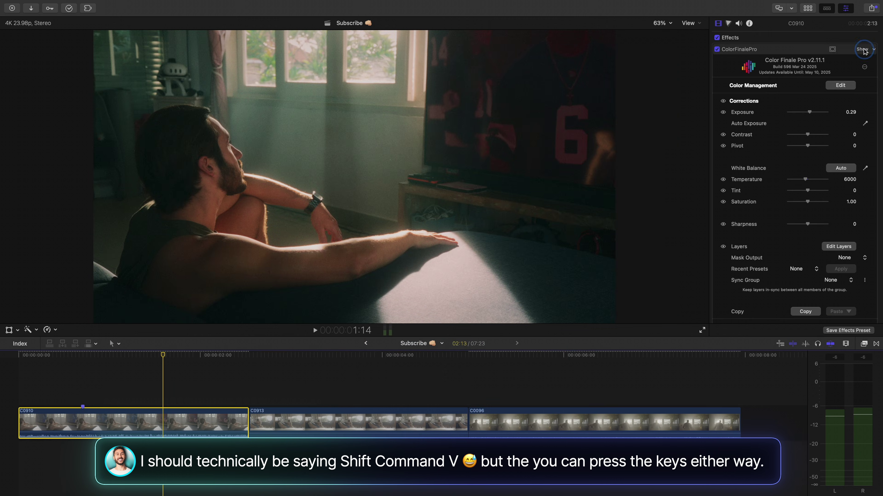
left_click(862, 37)
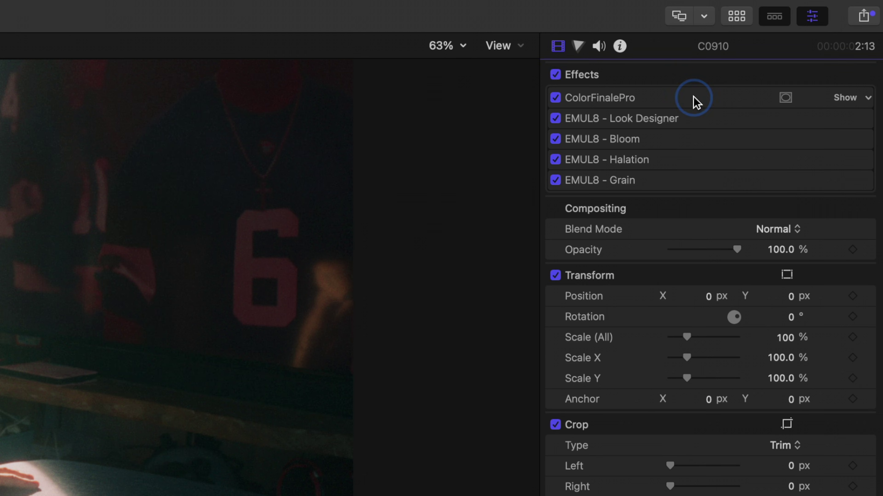
left_click(693, 97)
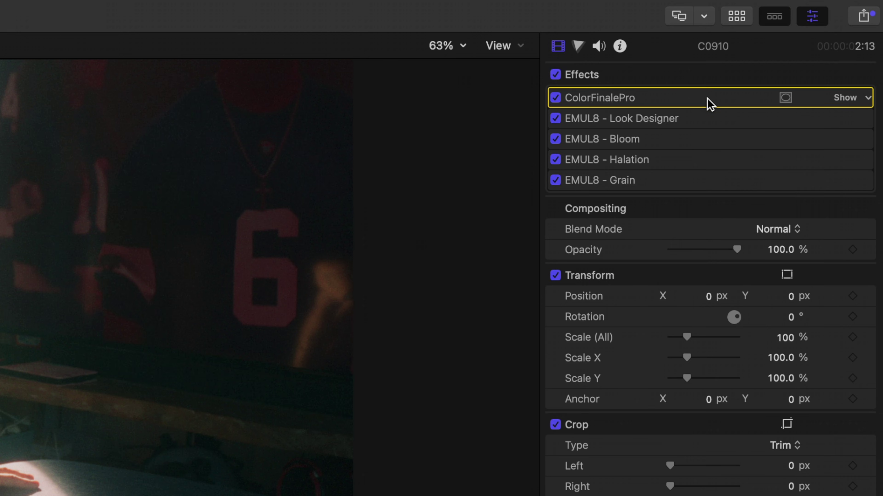
left_click_drag(708, 104, 400, 422)
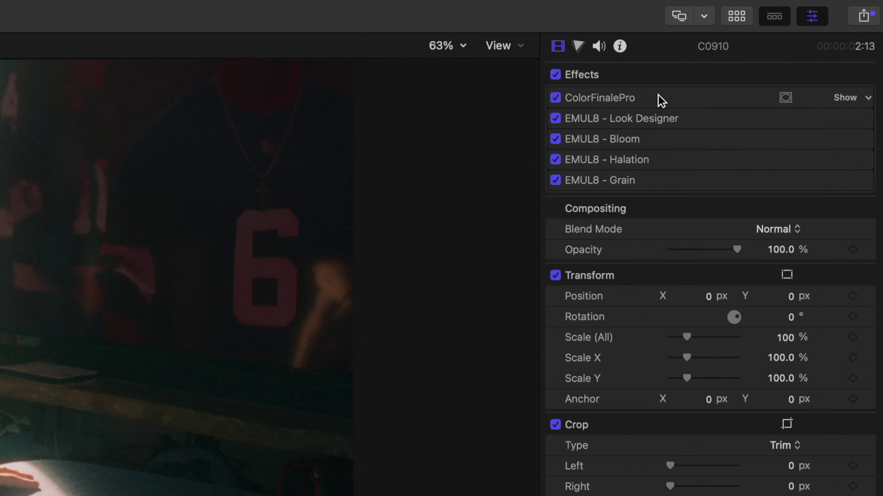
Step: Select all five of C0910's effects and drag them onto C0913
left_click(658, 99)
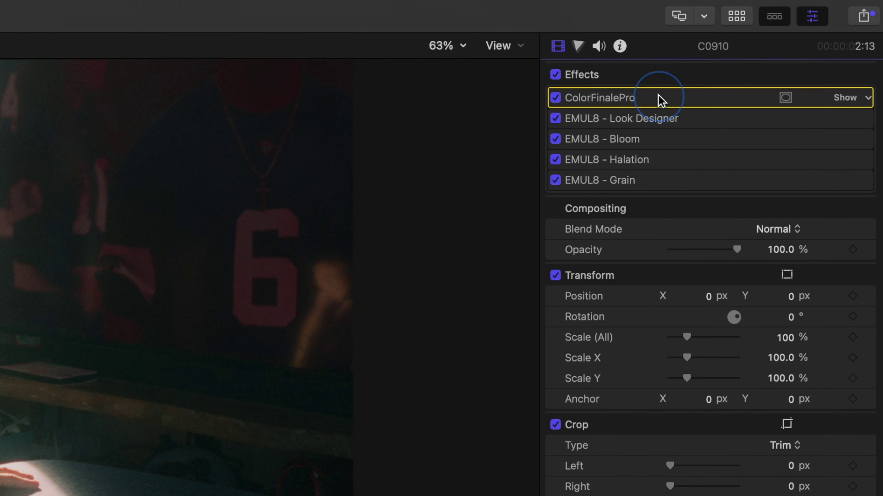
left_click(632, 183, "shift")
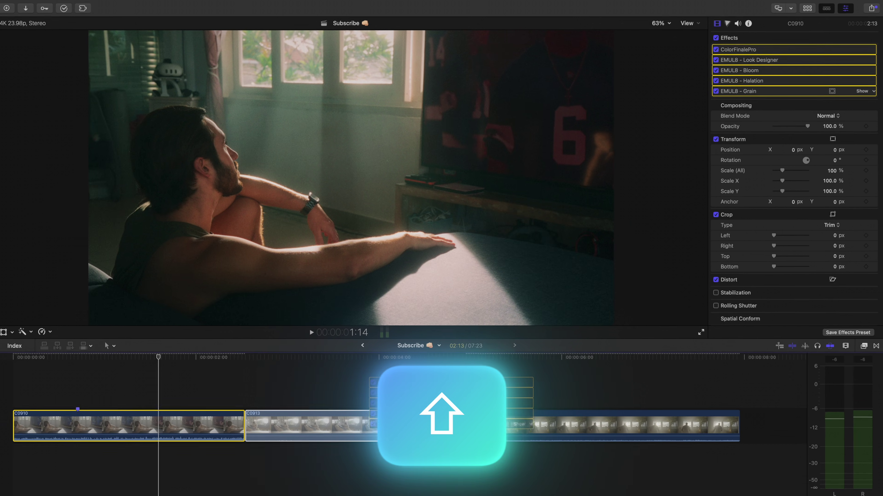
left_click_drag(432, 429, 323, 420)
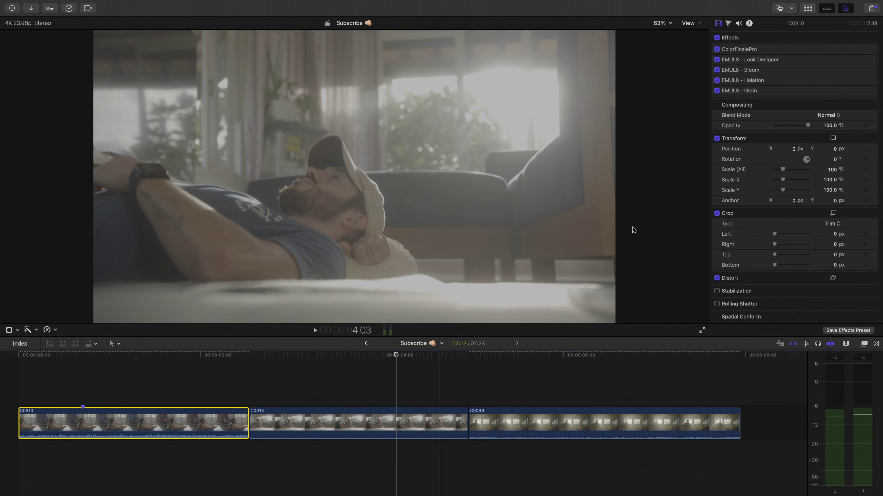
Step: Select ColorFinalePro through EMUL8 - Grain and drop the stack onto C0913 in the viewer
left_click(767, 49)
left_click(756, 91, "shift")
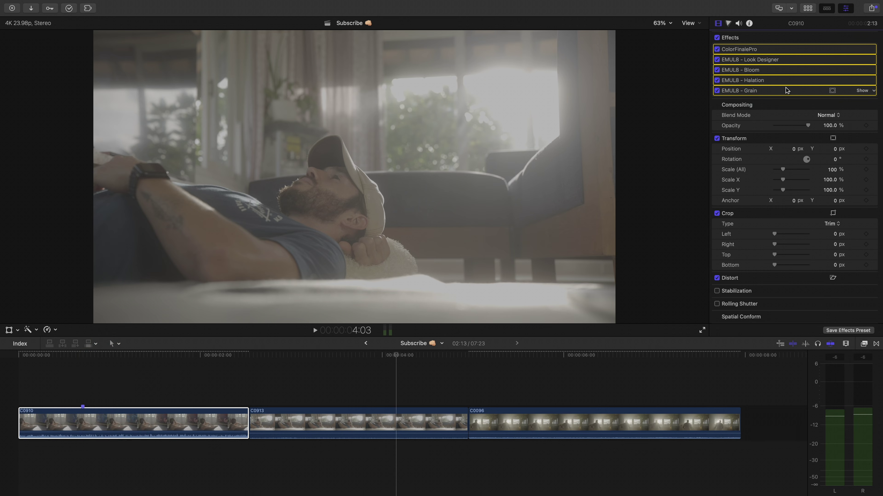
left_click_drag(787, 91, 389, 190)
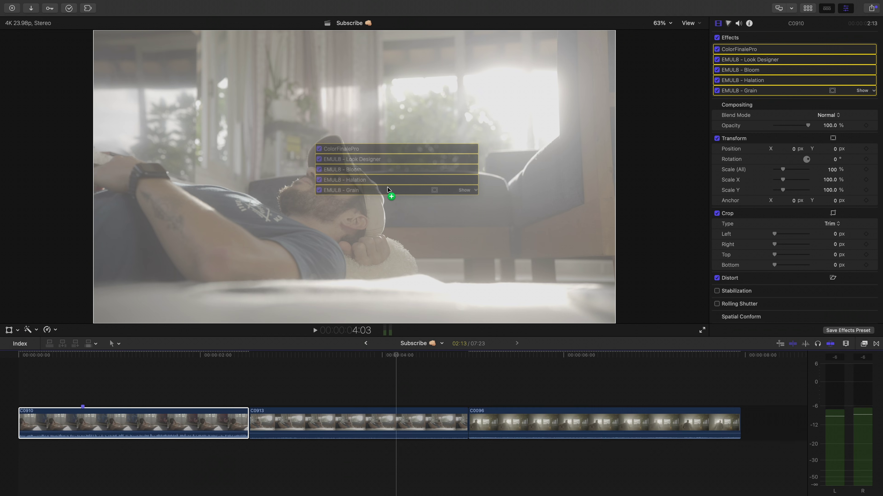
left_click_drag(388, 189, 389, 188)
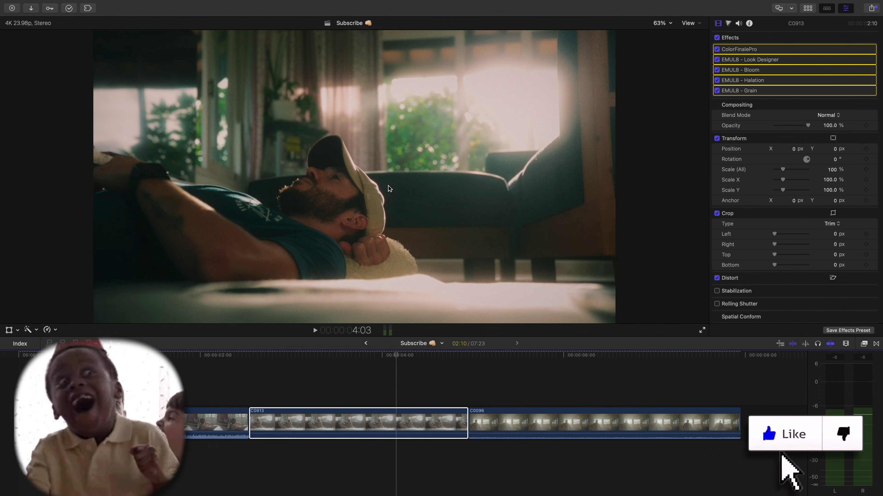
left_click(149, 422)
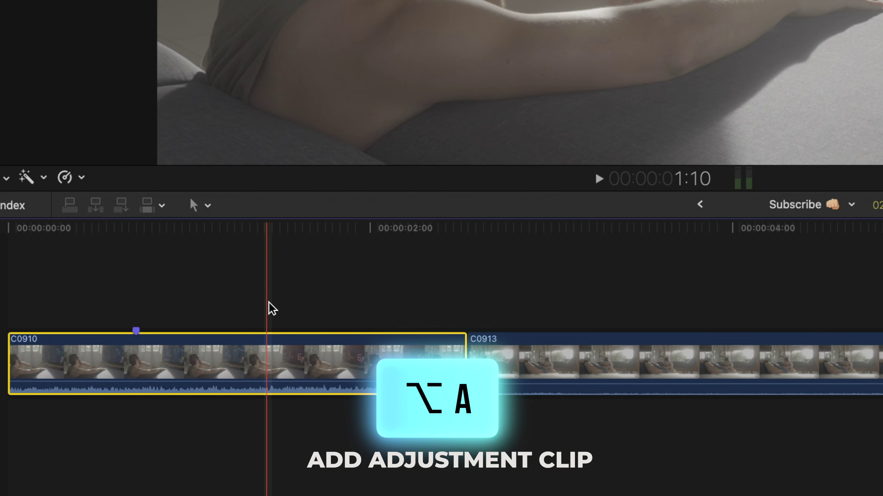
Step: Add an adjustment clip, move it to the timeline start, and paste C0910's effects onto it
key("alt+a")
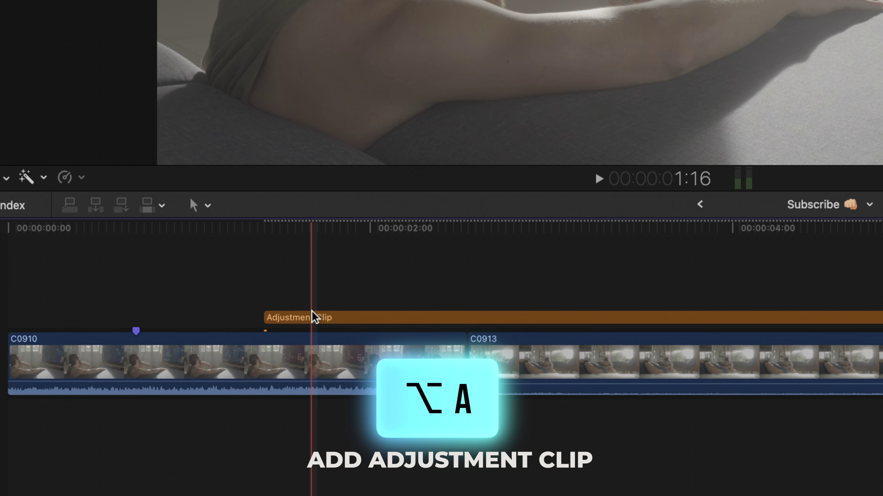
left_click_drag(315, 317, 15, 335)
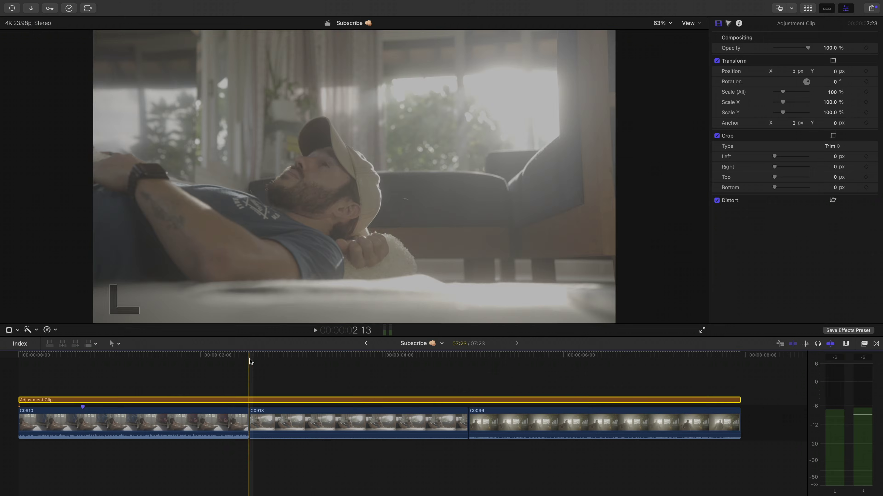
key("super+shift+v")
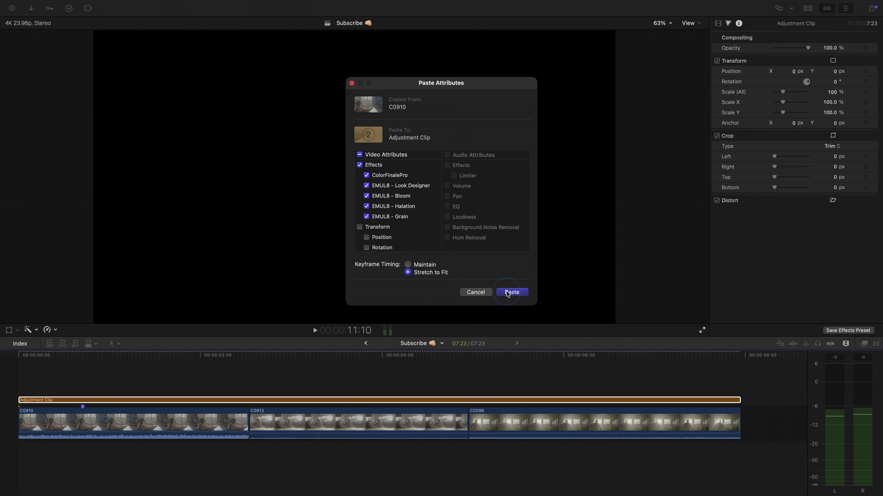
left_click(508, 292)
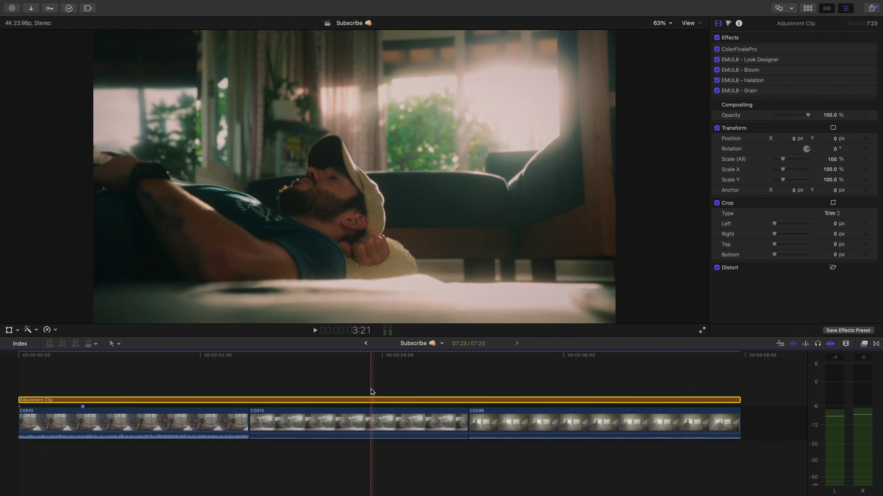